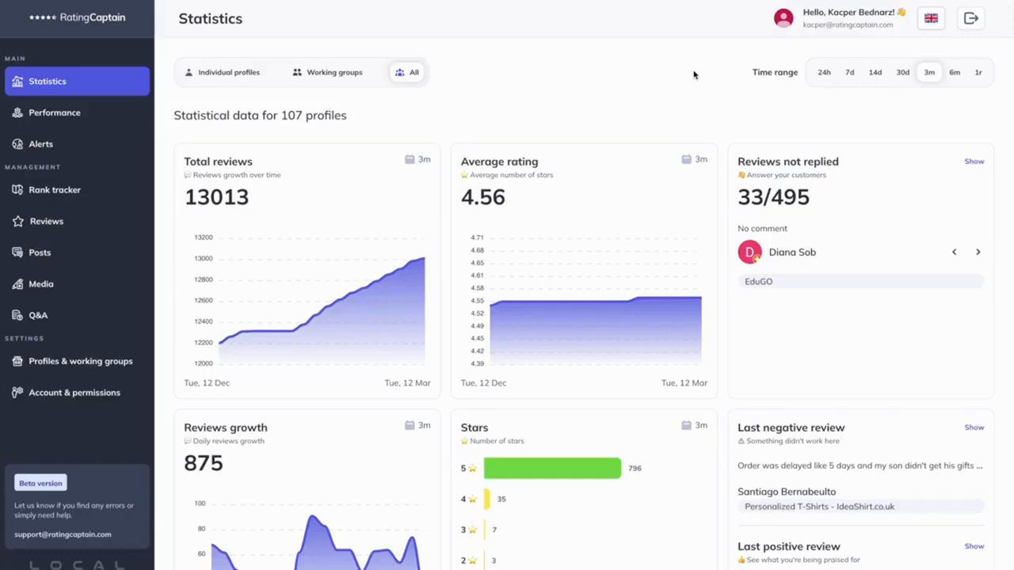
- Review the review statistics for all profiles and set the time range to 30d
scroll(694, 74, "down", 3)
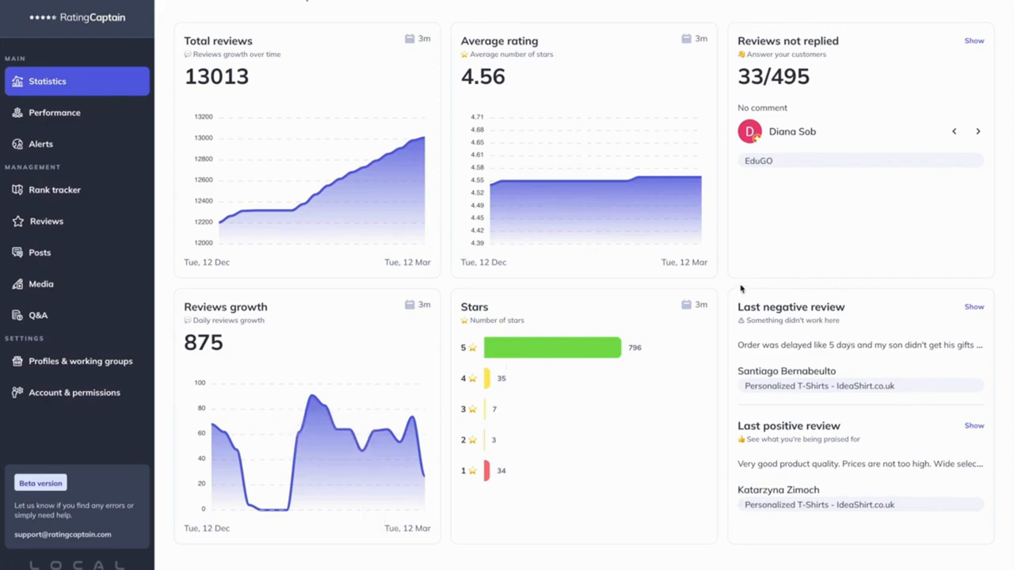
scroll(741, 289, "up", 2)
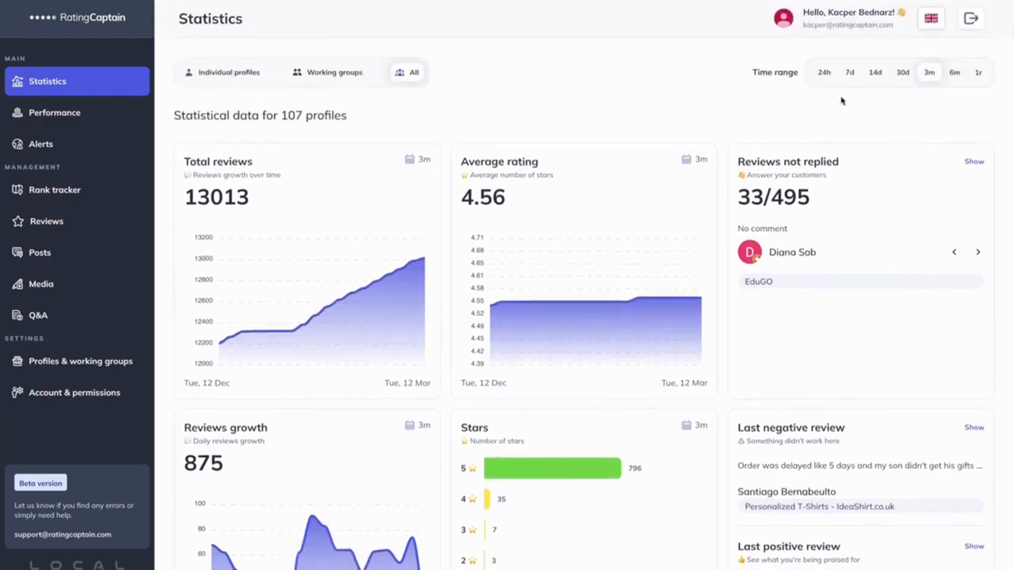
left_click(901, 74)
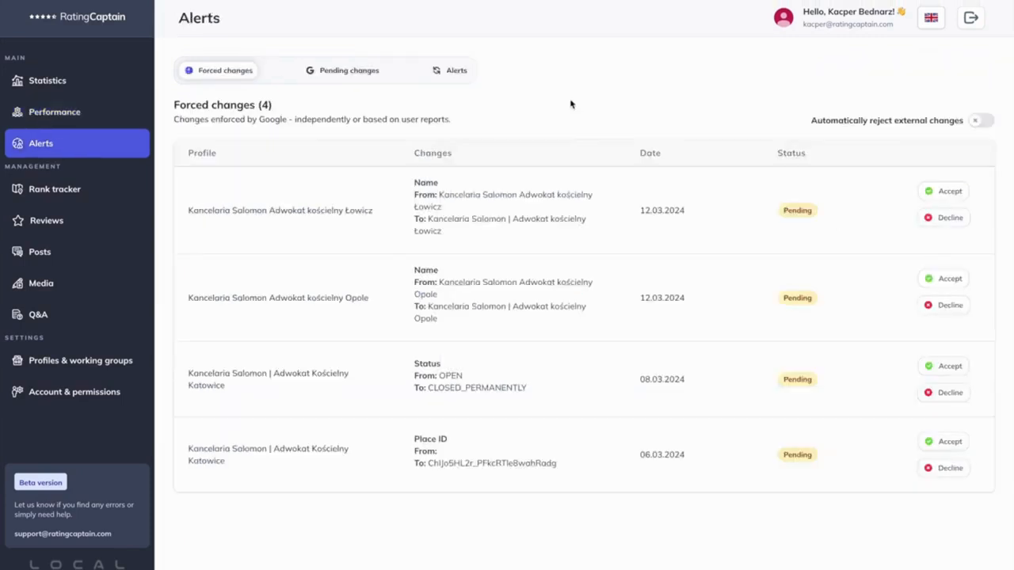
- Look through the pending profile changes and turn on automatic rejection of external changes
left_click(343, 73)
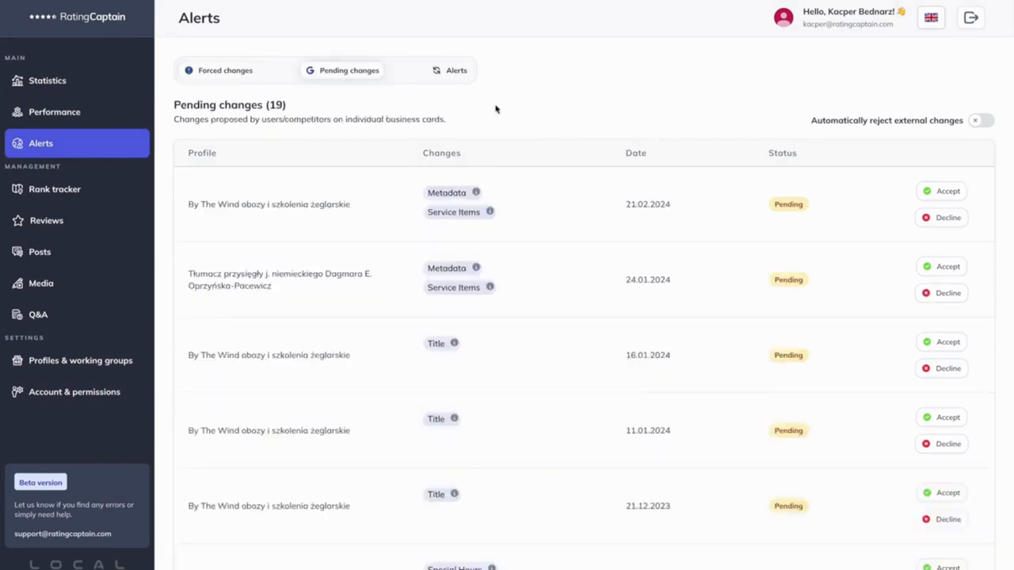
scroll(491, 324, "down", 8)
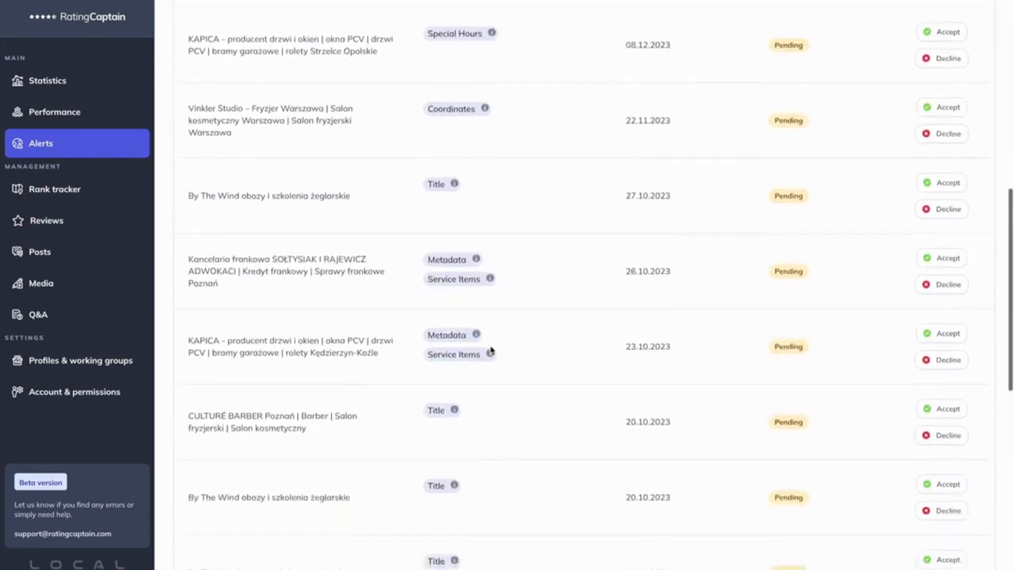
scroll(491, 349, "up", 8)
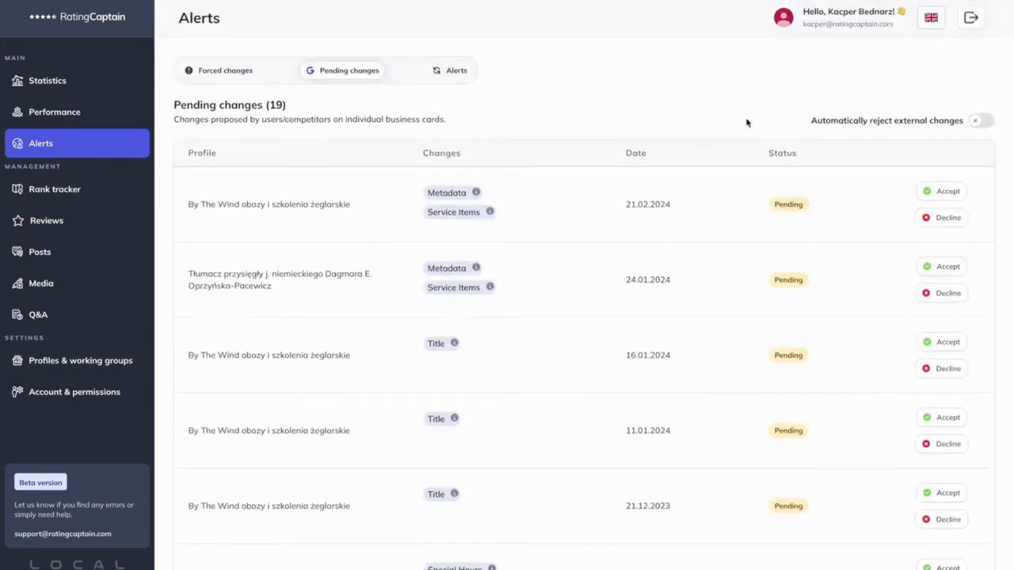
left_click(984, 120)
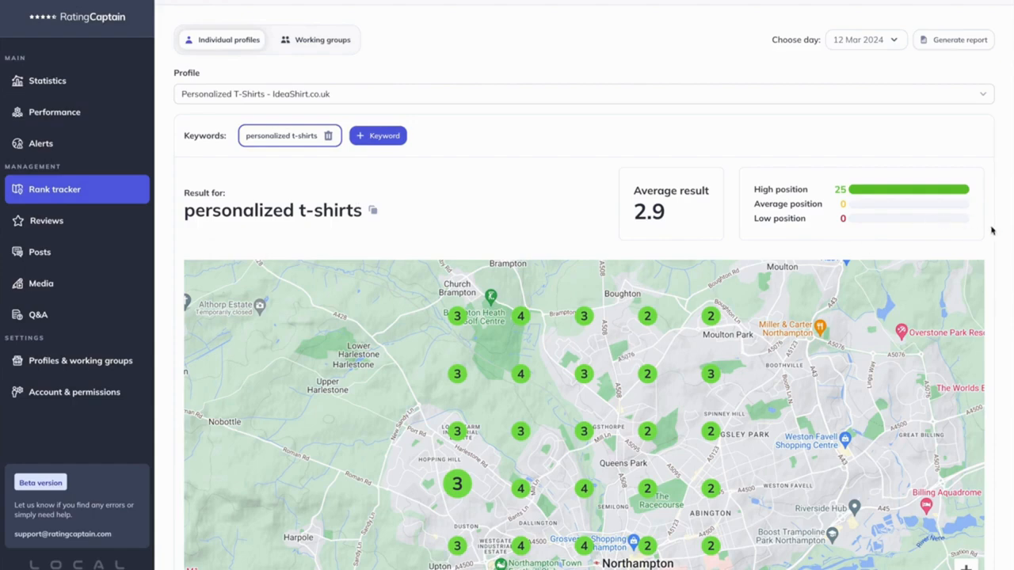
- Check the profile's position for "personalized t-shirts" at several map pins, finishing with the one beside Abington
scroll(992, 231, "down", 2)
left_click_drag(837, 294, 819, 274)
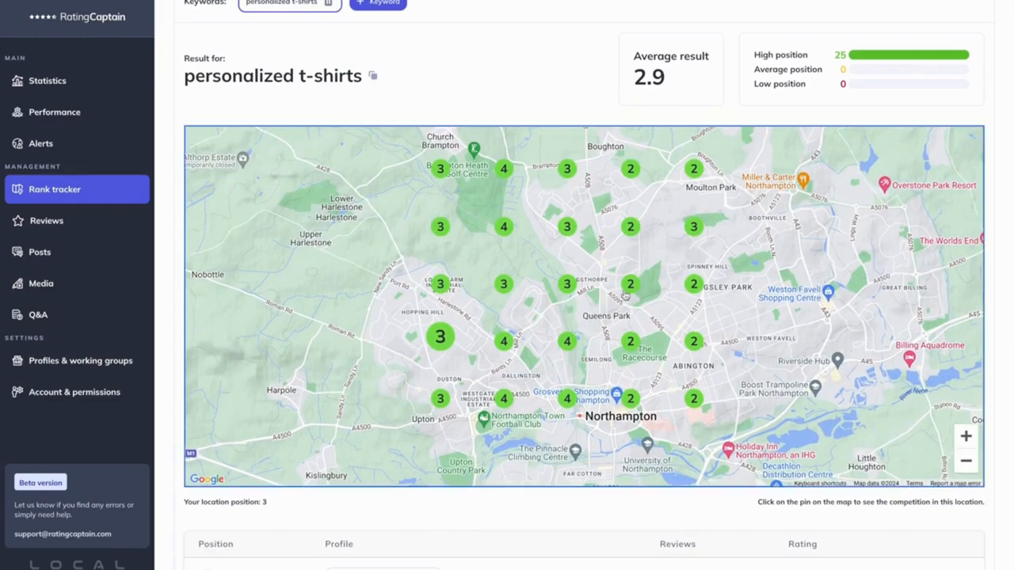
left_click(630, 289)
left_click(571, 231)
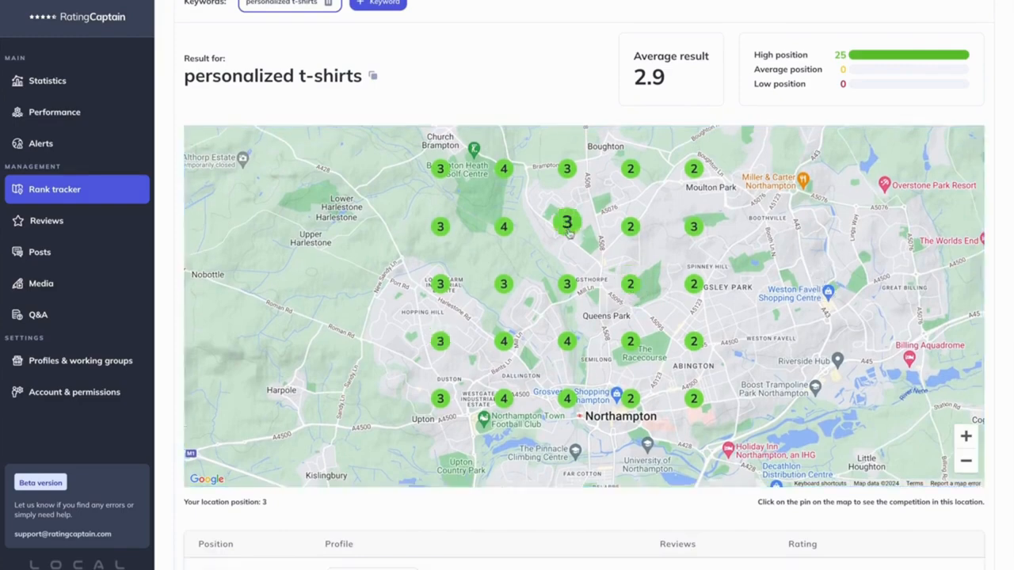
left_click(632, 169)
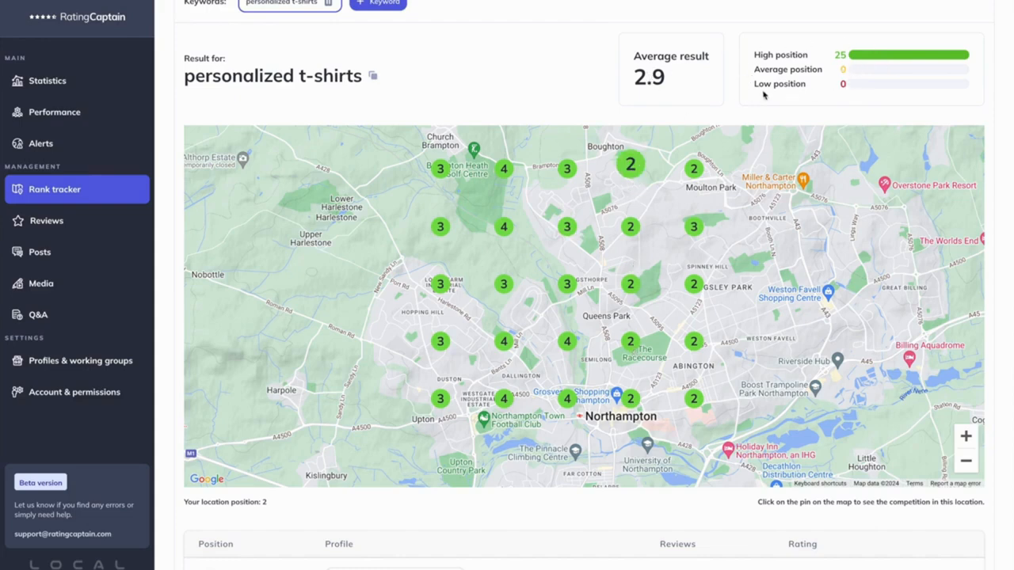
left_click(695, 347)
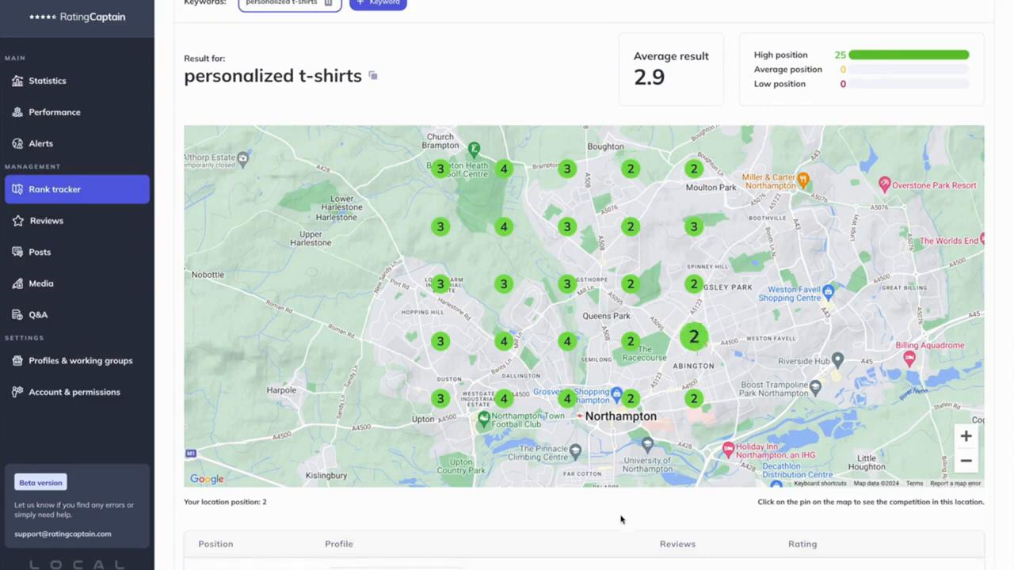
- Compare the competitor ranking table for "personalized t-shirts" across pins in the lower rows of the Northampton map grid
scroll(621, 519, "down", 3)
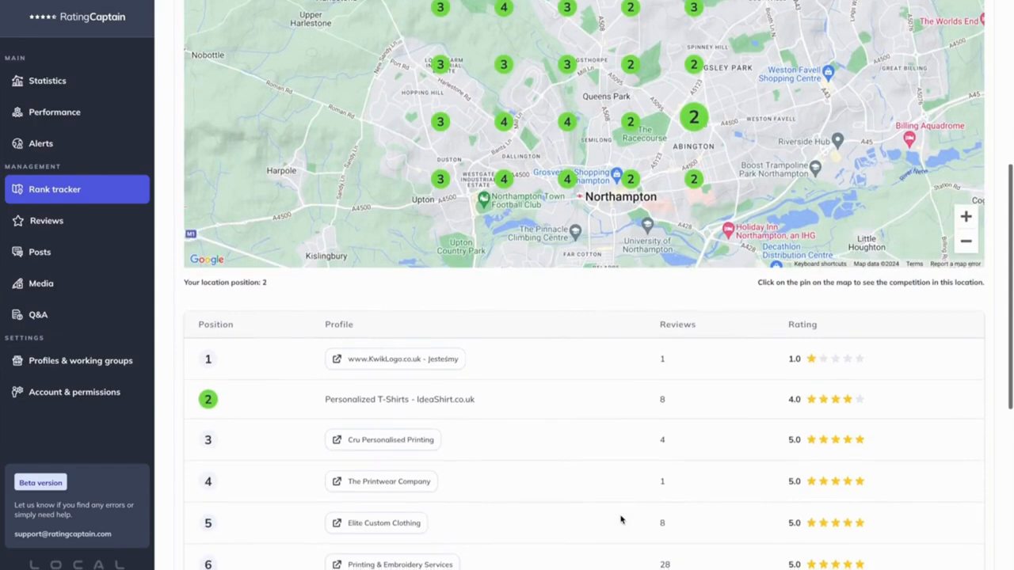
left_click(567, 138)
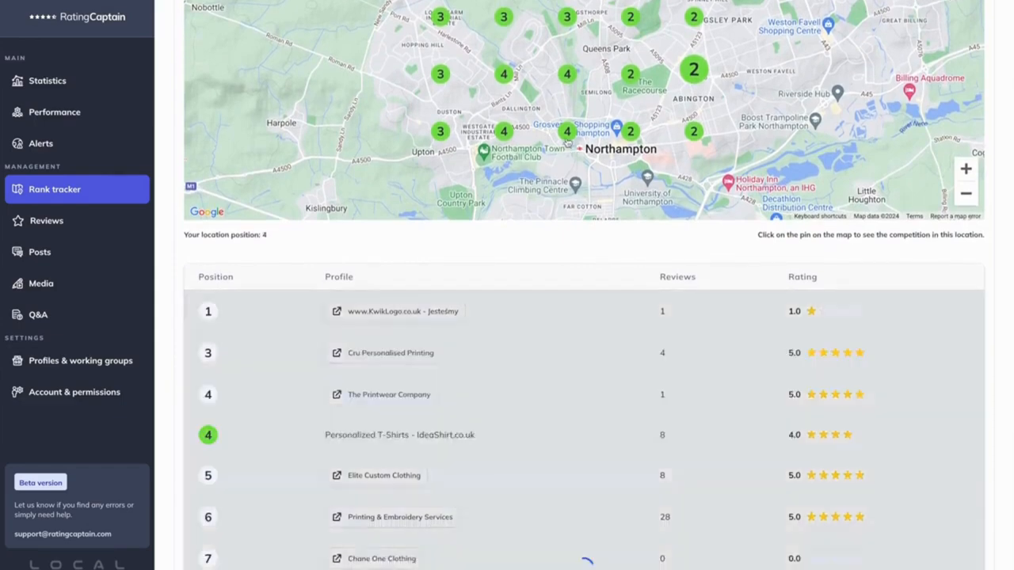
left_click(502, 134)
left_click(444, 82)
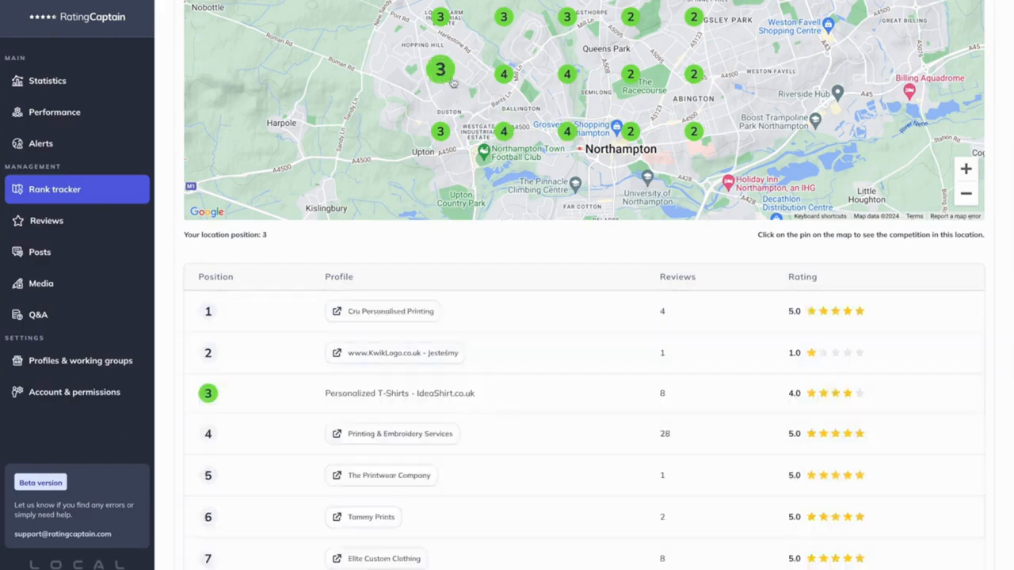
left_click(630, 74)
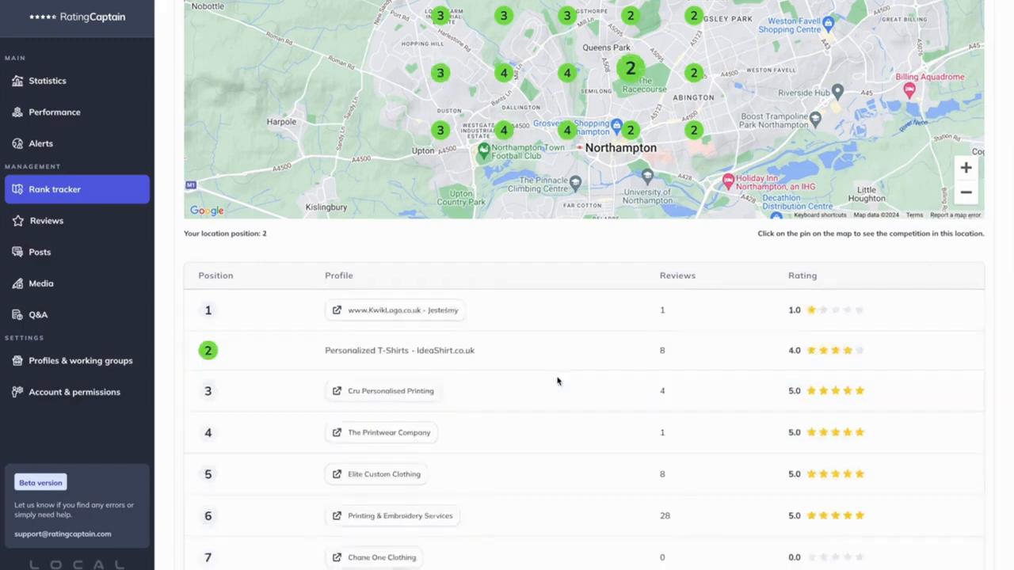
scroll(558, 380, "down", 1)
- Start a new keyword for the IdeaShirt.co.uk profile and enlarge its measurement area towards the southeast of Northampton
scroll(559, 380, "up", 6)
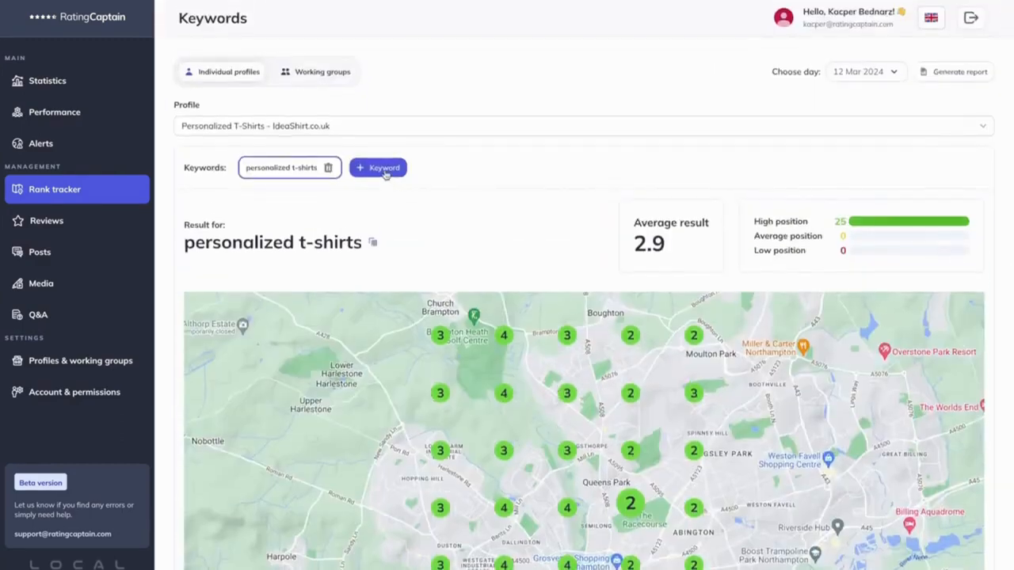
left_click(385, 173)
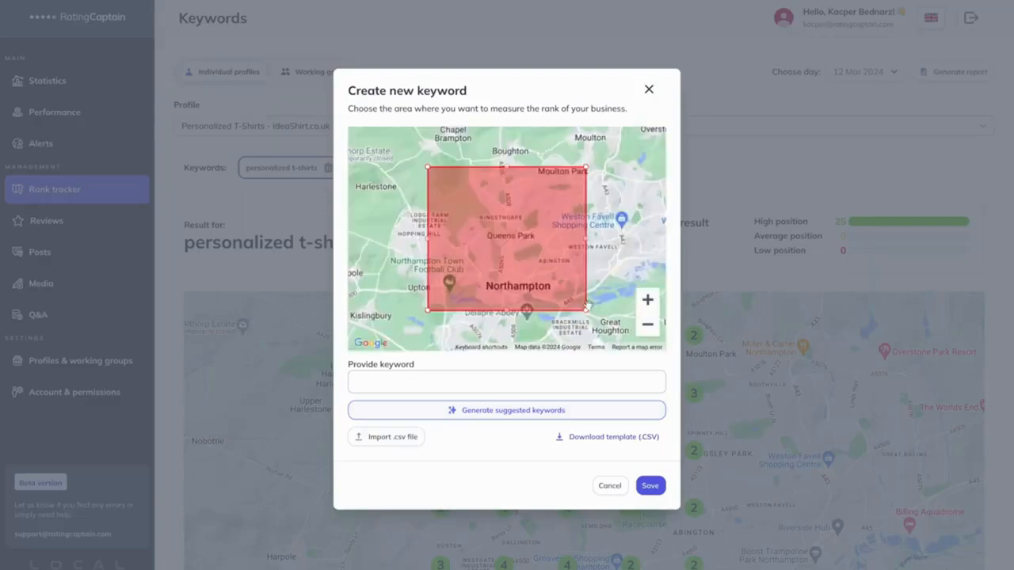
left_click_drag(586, 309, 608, 328)
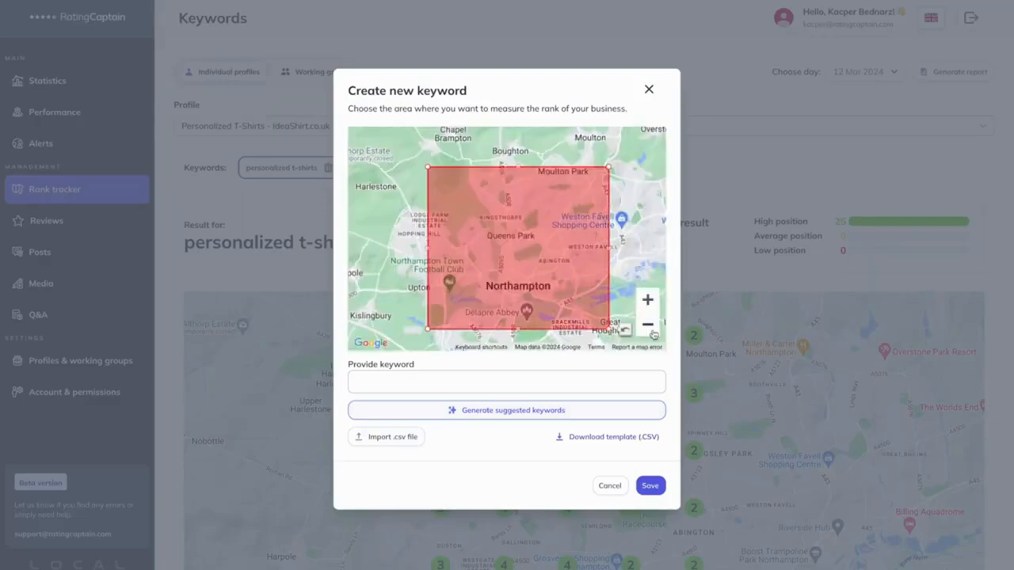
left_click(651, 330)
- Generate suggested keywords, choose "men's fashion" and save the new keyword
left_click(524, 410)
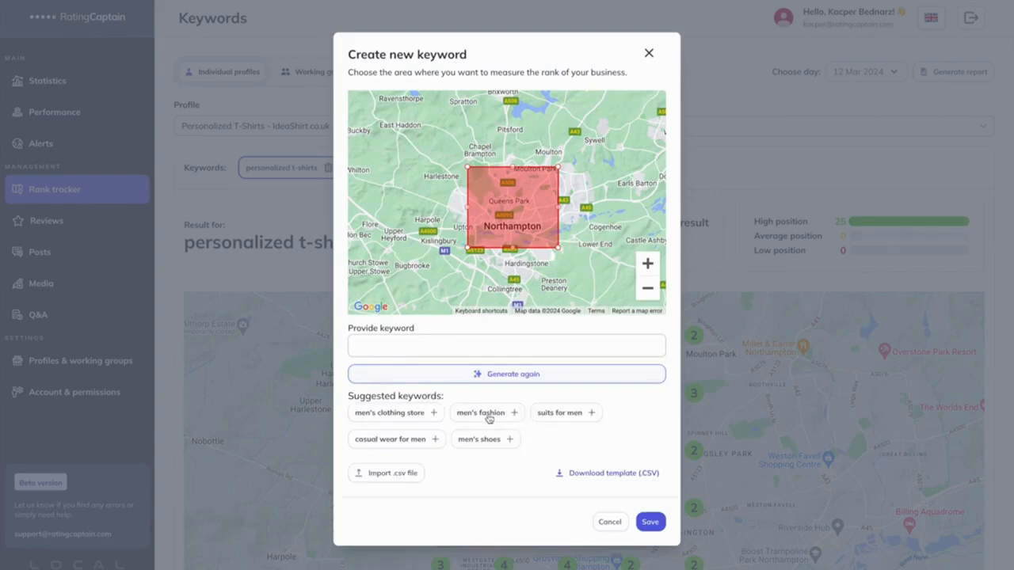
left_click(489, 415)
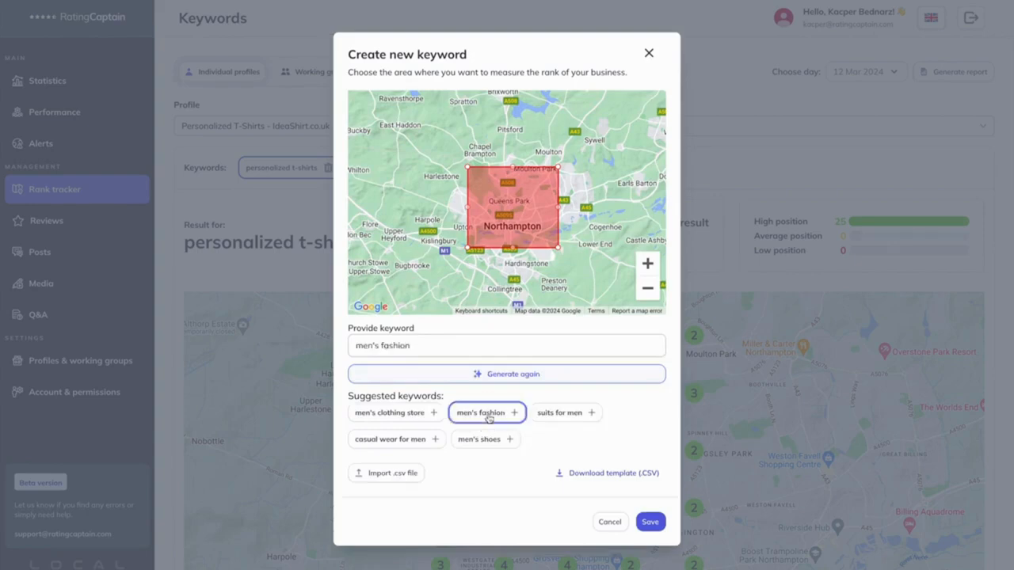
left_click(649, 522)
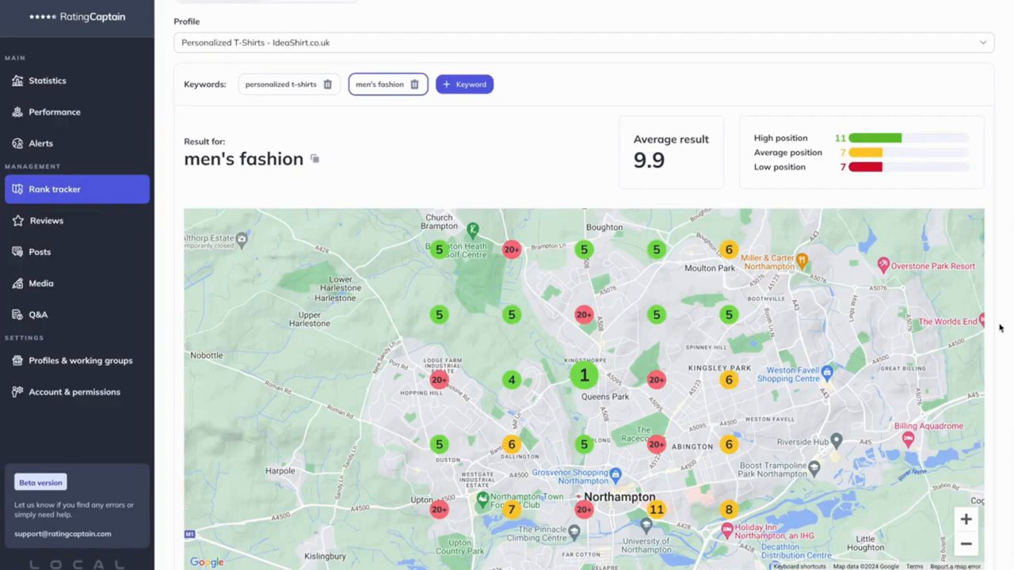
- Examine the "men's fashion" competitor ranking at the map pin directly below the central one
scroll(999, 326, "down", 3)
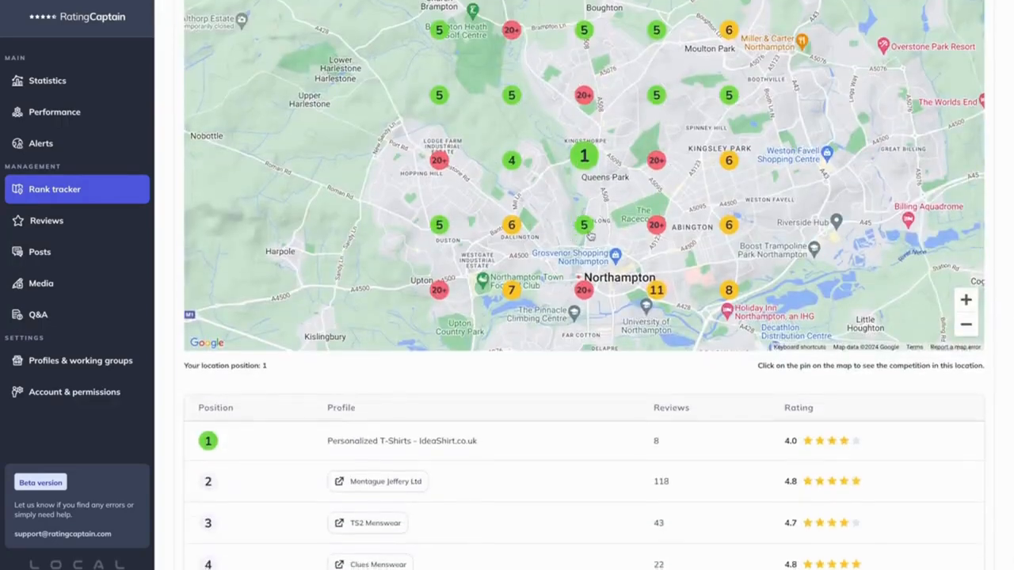
left_click(583, 229)
scroll(559, 403, "down", 2)
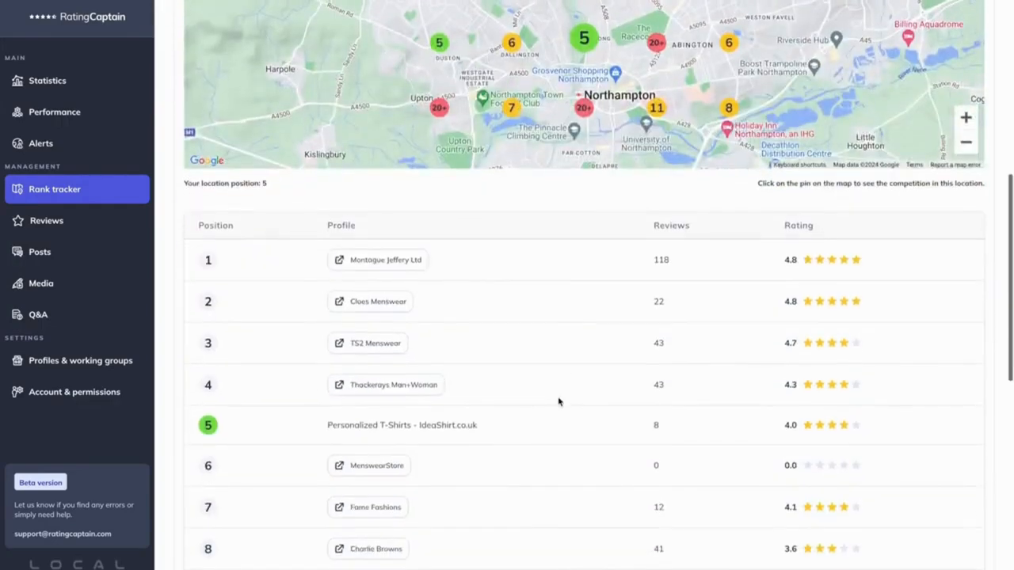
scroll(873, 93, "up", 6)
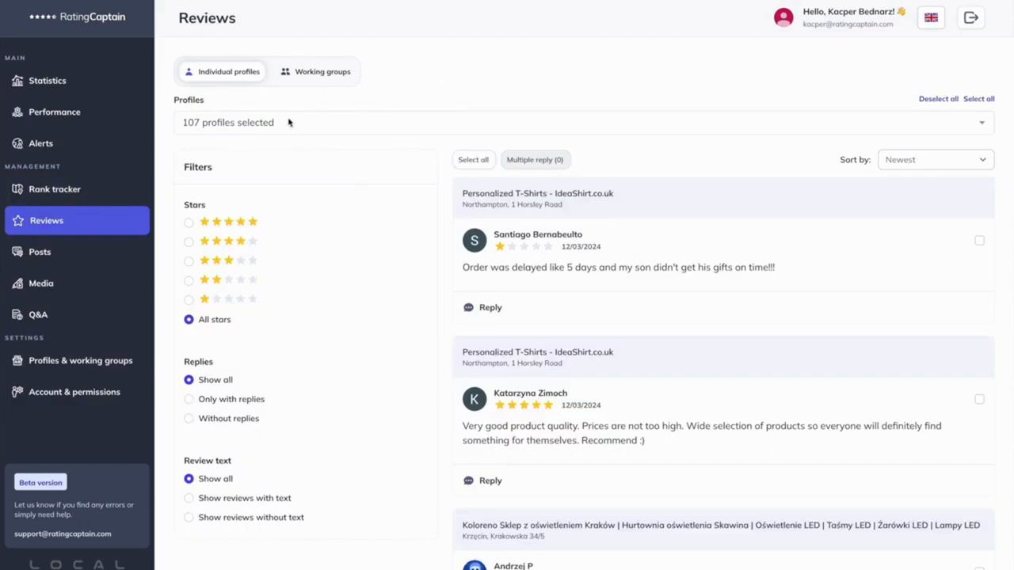
- Open a reply to the late-order review with keyword-based generation and reply language selection enabled
left_click(490, 307)
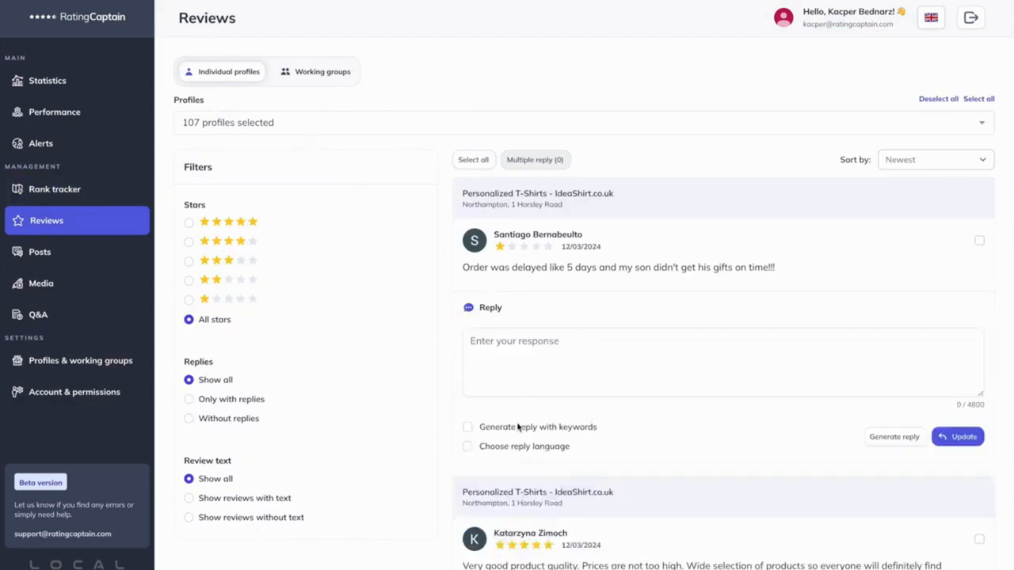
left_click(518, 428)
left_click(516, 478)
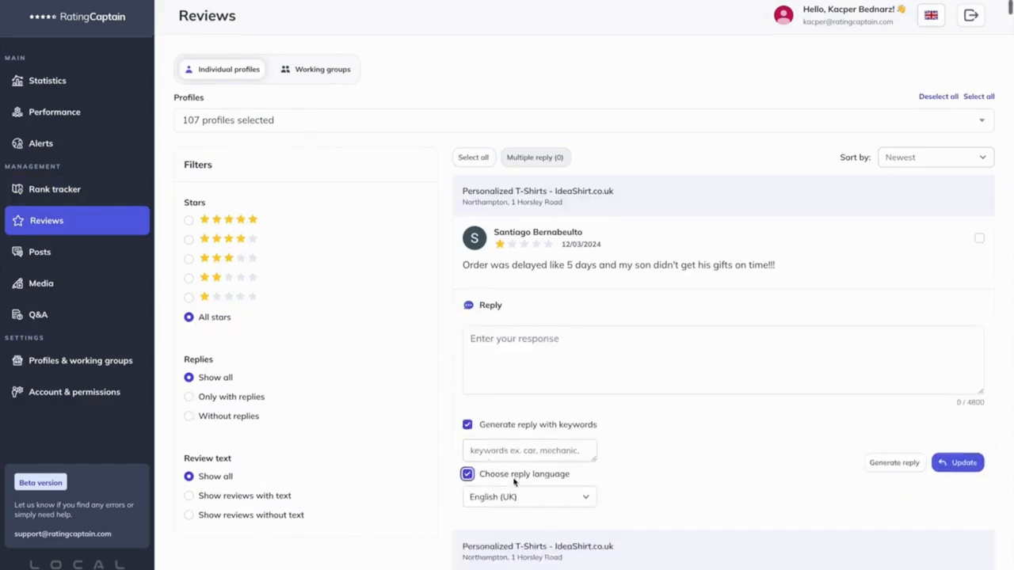
scroll(513, 482, "down", 10)
scroll(513, 482, "down", 20)
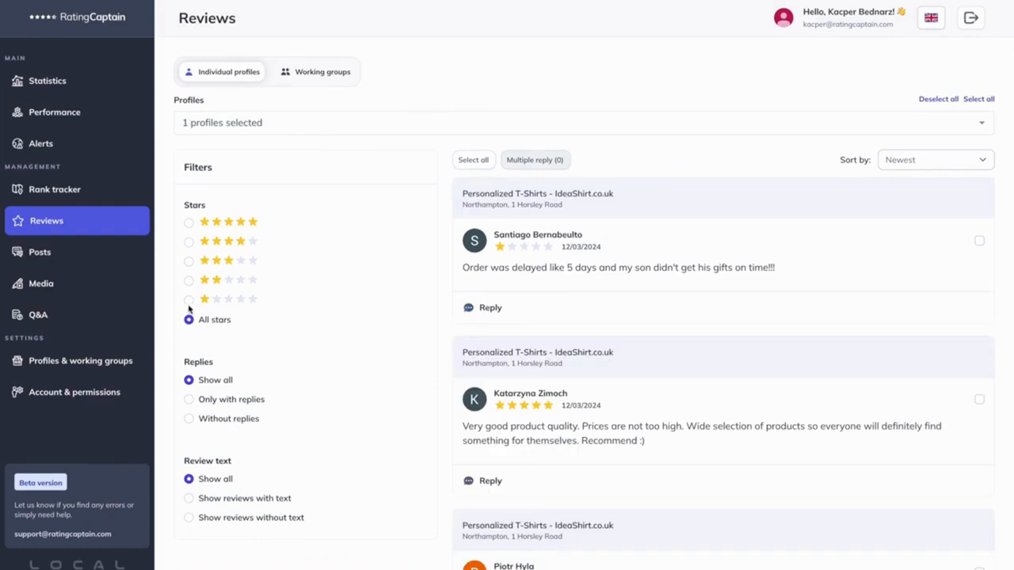
- Filter the reviews to one star without replies and select both matching reviews
left_click(188, 300)
left_click(188, 419)
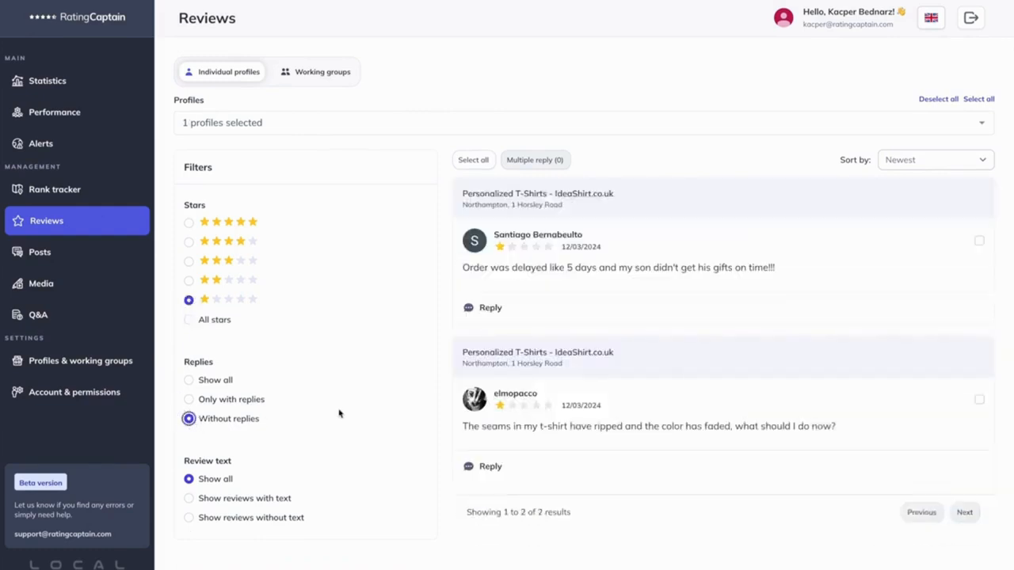
left_click(979, 401)
left_click(979, 242)
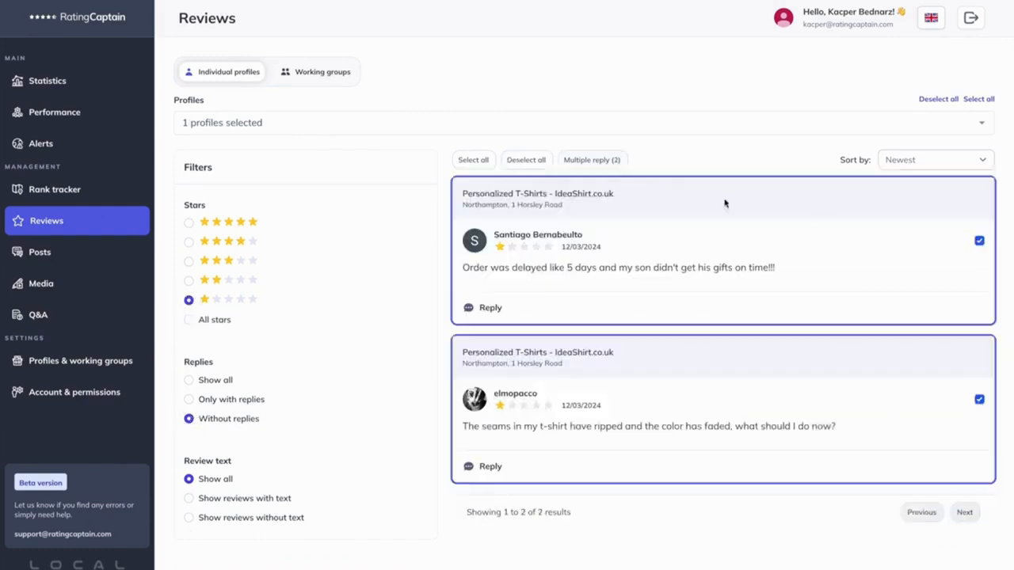
- Start a multiple reply to the selected reviews and generate all responses with the reply language English (UK)
left_click(591, 160)
left_click(796, 439)
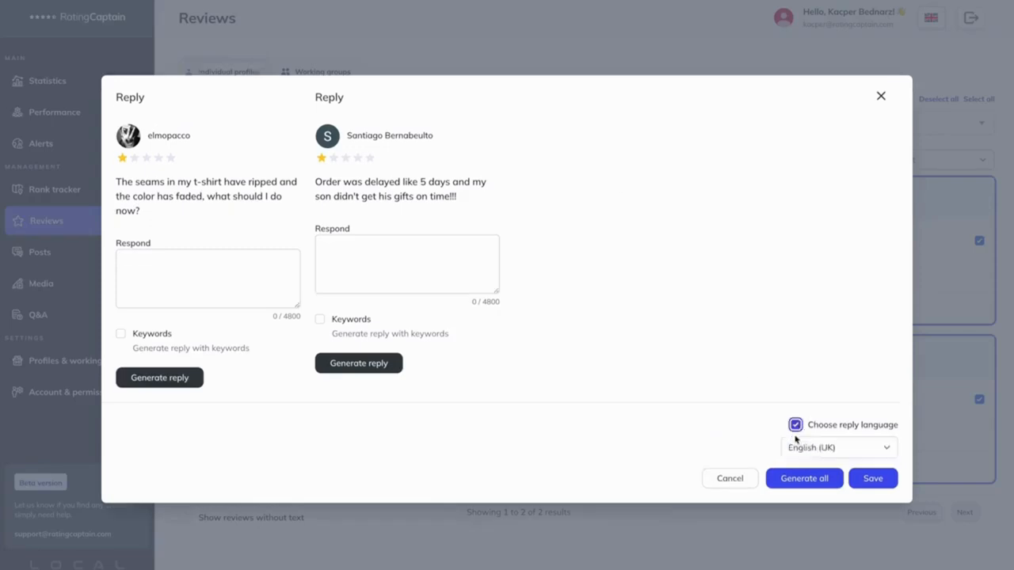
left_click(798, 480)
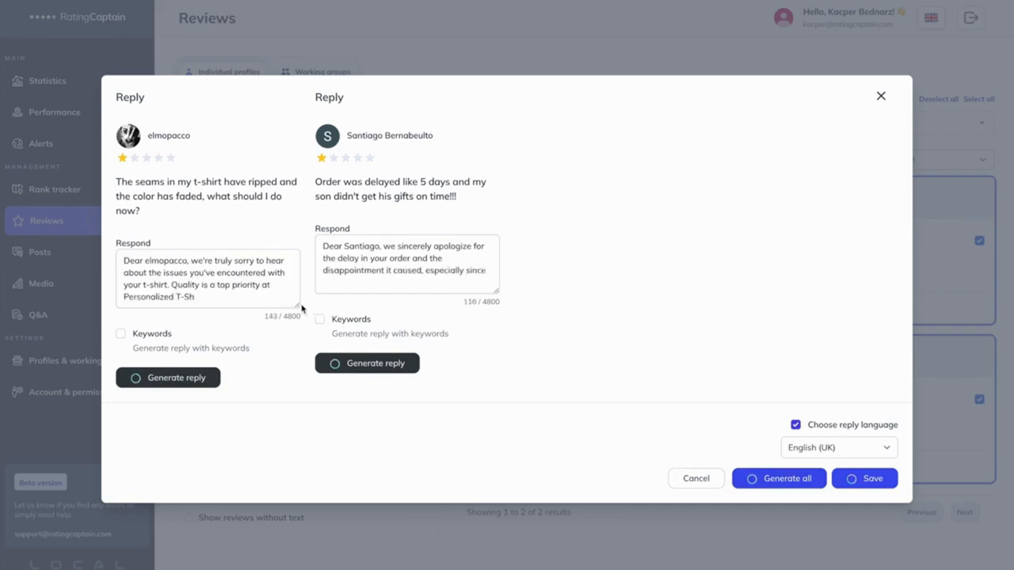
- Enlarge both response boxes so the full generated replies can be read
left_click_drag(296, 304, 293, 381)
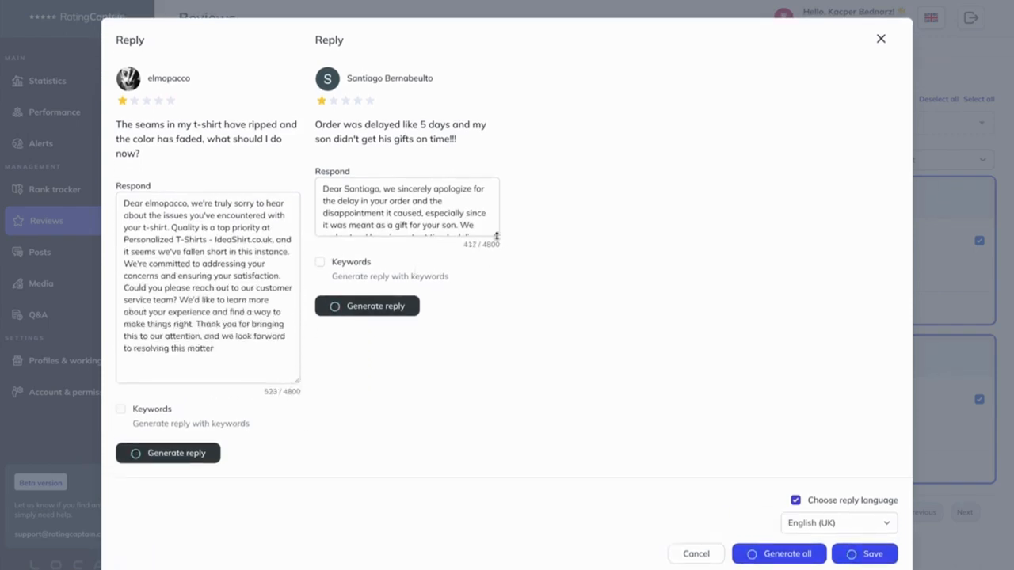
left_click_drag(496, 235, 482, 375)
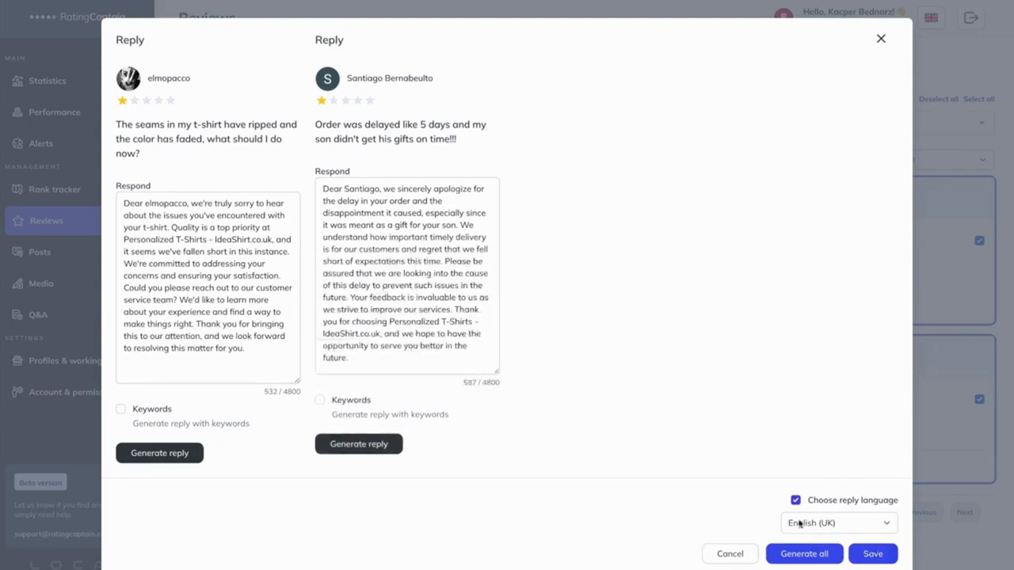
left_click(411, 291)
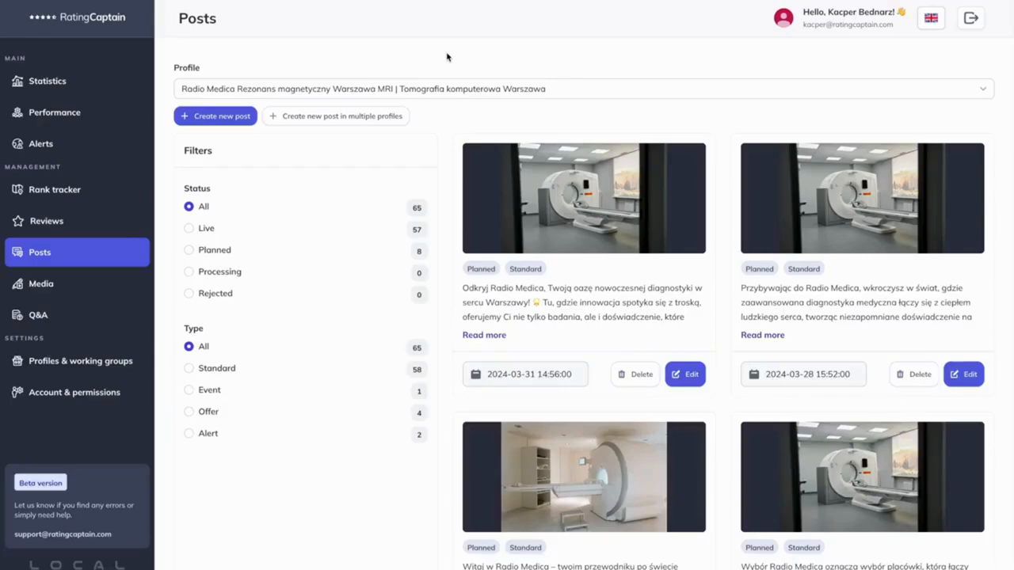
- Start a new standard post for the Radio Medica profile and try the option to publish it later
scroll(475, 230, "down", 9)
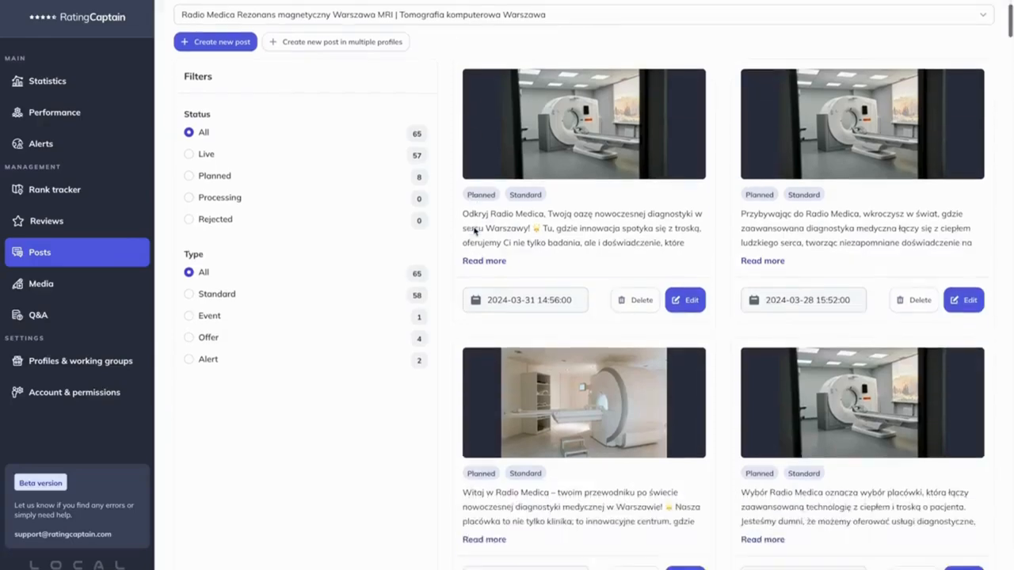
scroll(475, 230, "up", 10)
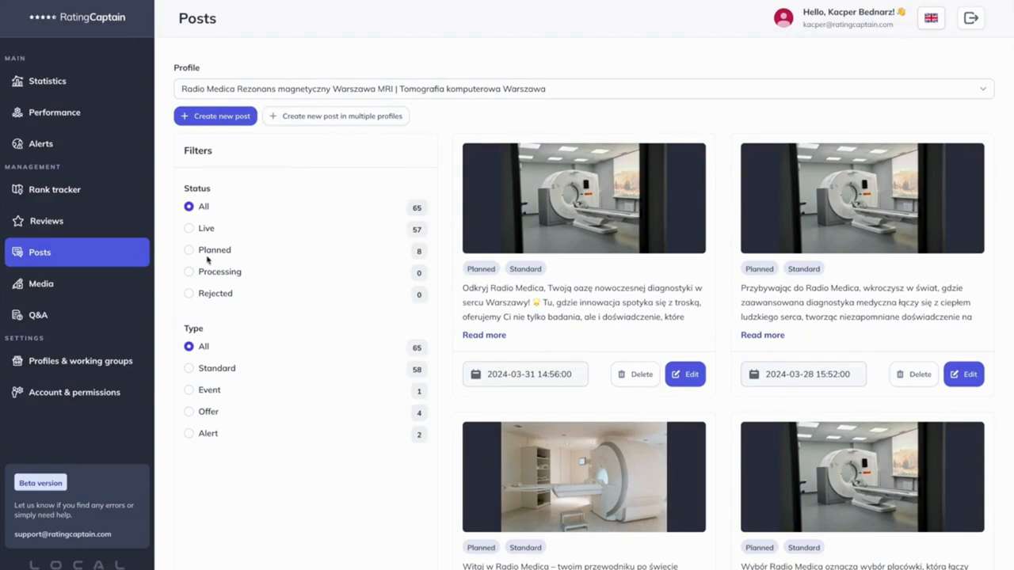
left_click(235, 119)
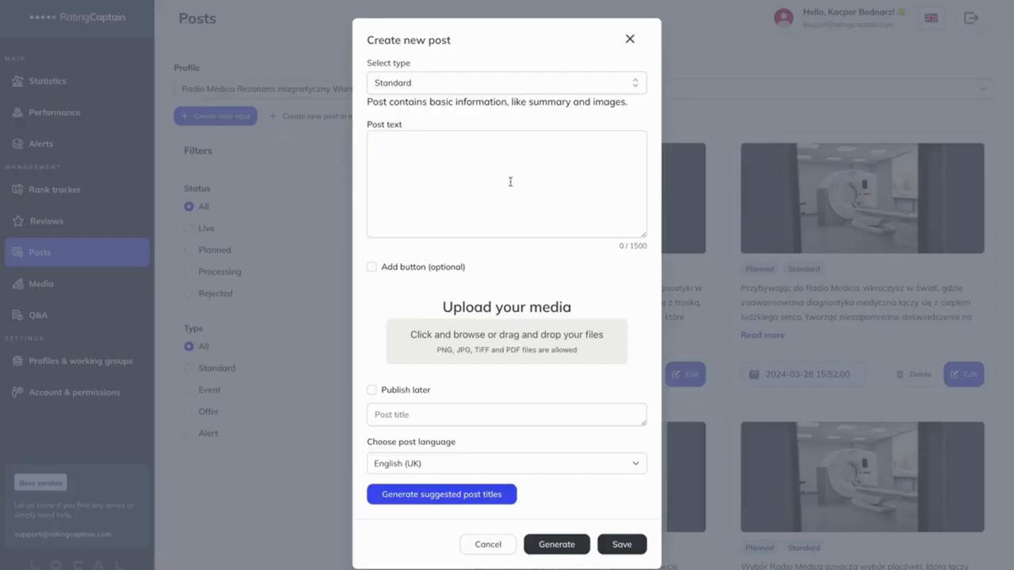
left_click(411, 391)
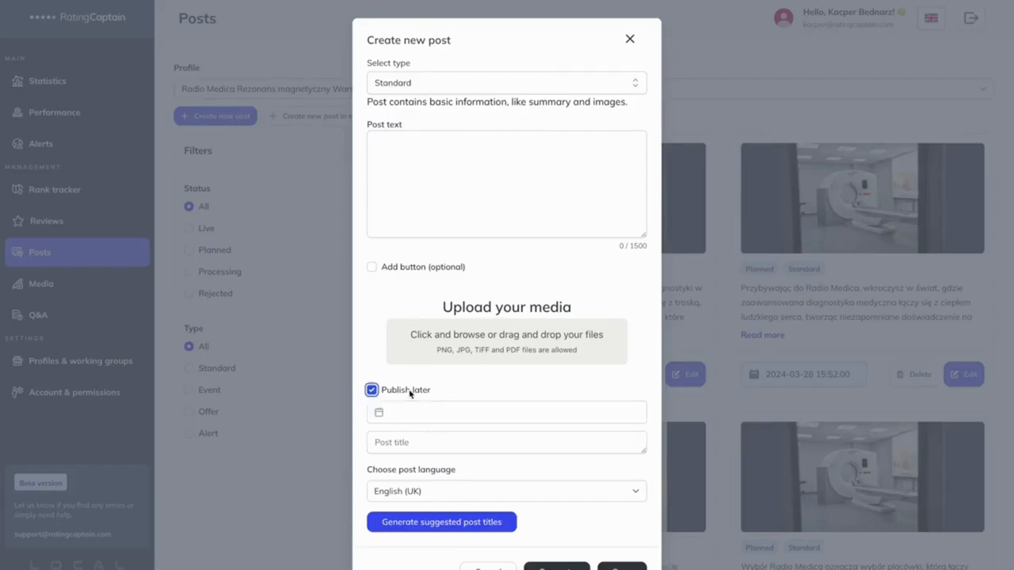
left_click(410, 391)
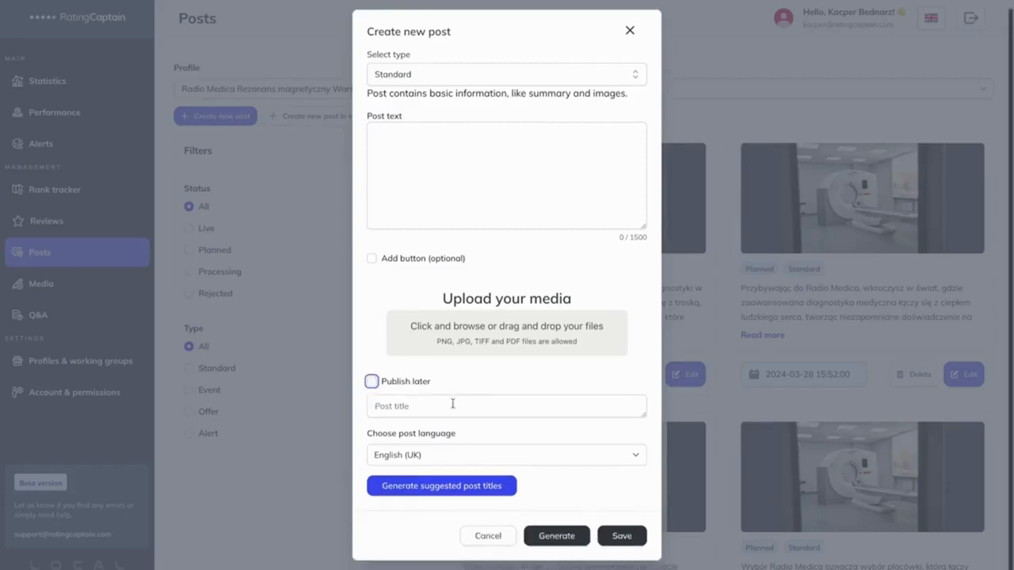
- Generate suggested post titles in English (UK) and choose "Top Reasons to Trust Your Imaging Diagnostics to Our Warsaw Experts"
left_click(452, 404)
left_click(447, 486)
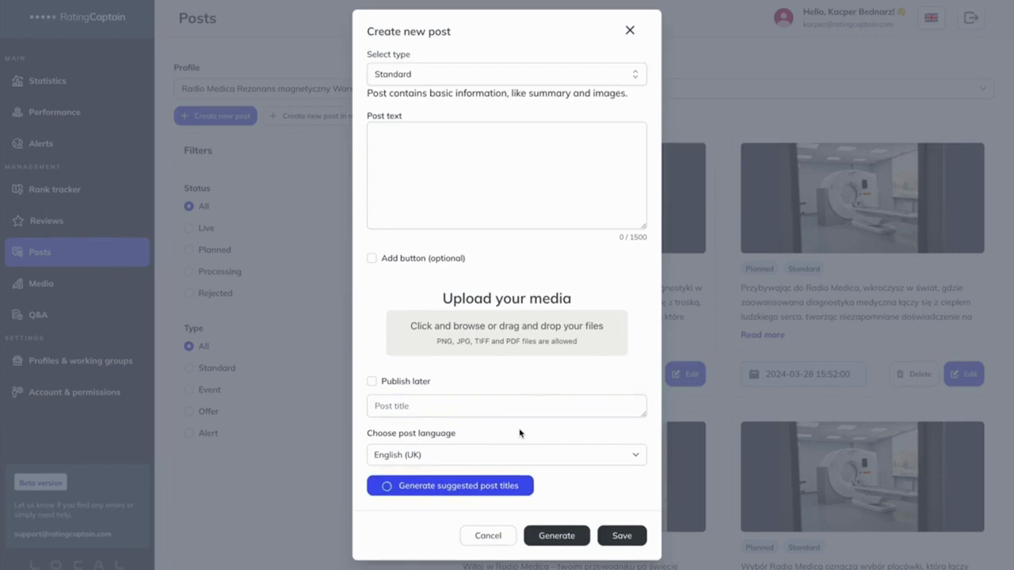
scroll(499, 396, "down", 3)
left_click(453, 320)
- Generate the post text from the chosen title and look over the draft
left_click(552, 535)
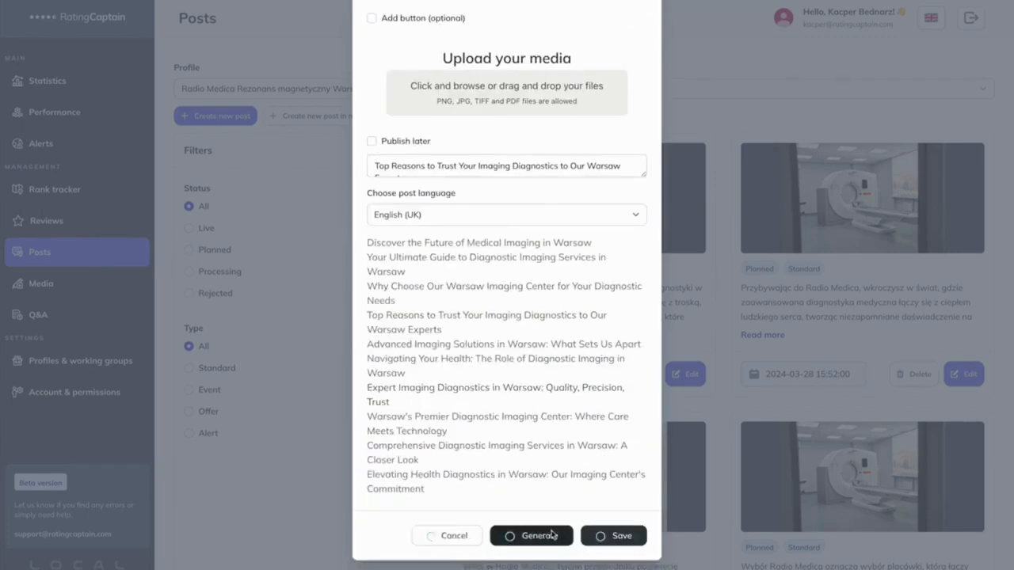
scroll(542, 356, "up", 3)
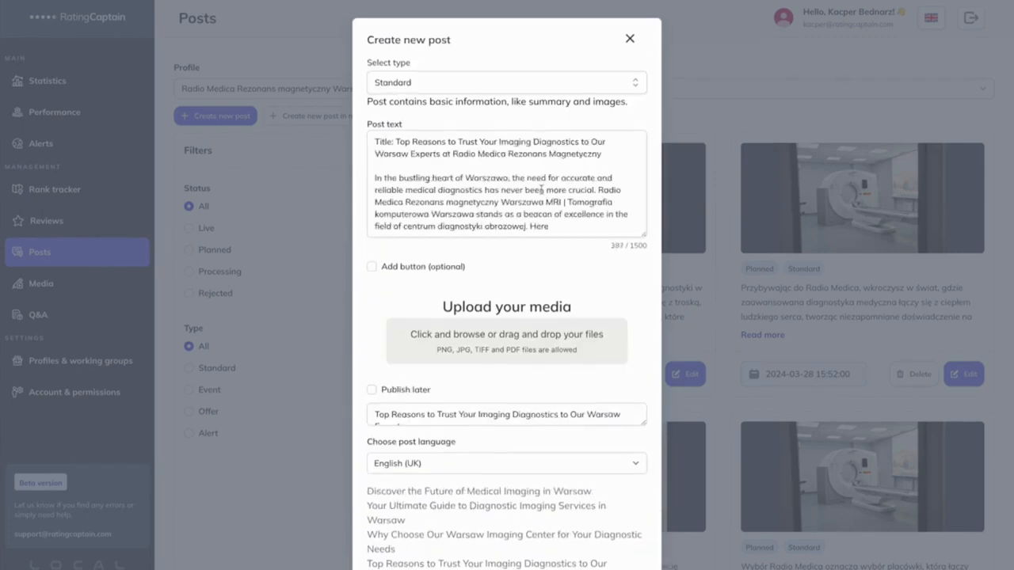
scroll(528, 374, "down", 5)
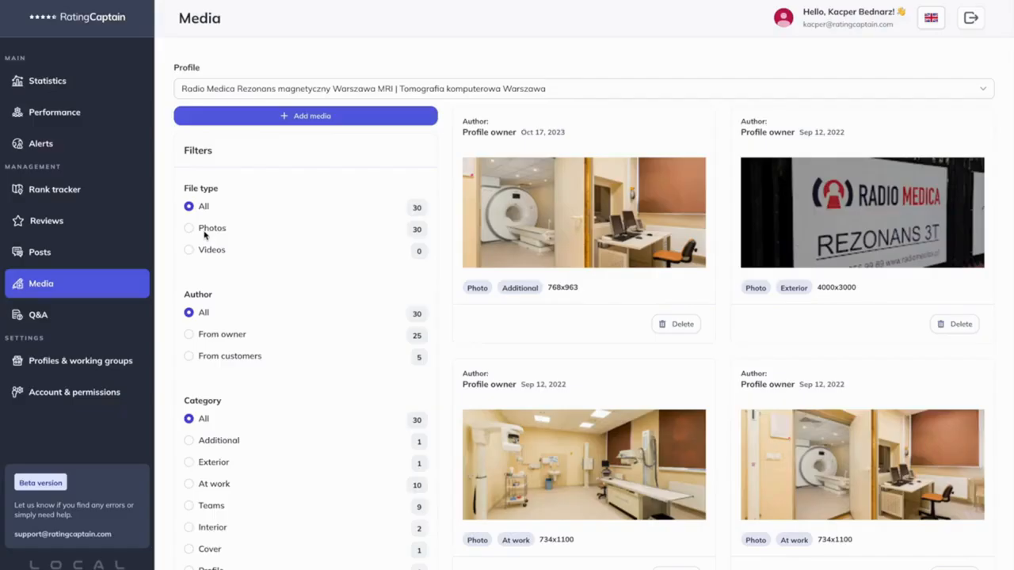
- Look through the Radio Medica media library and its file type, author and category filters
scroll(235, 360, "down", 2)
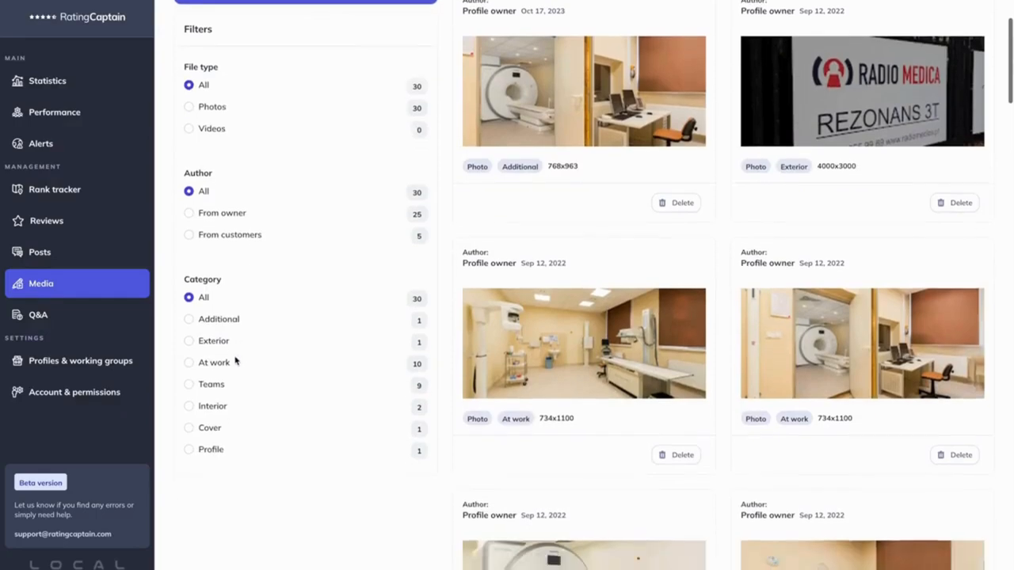
scroll(235, 360, "up", 2)
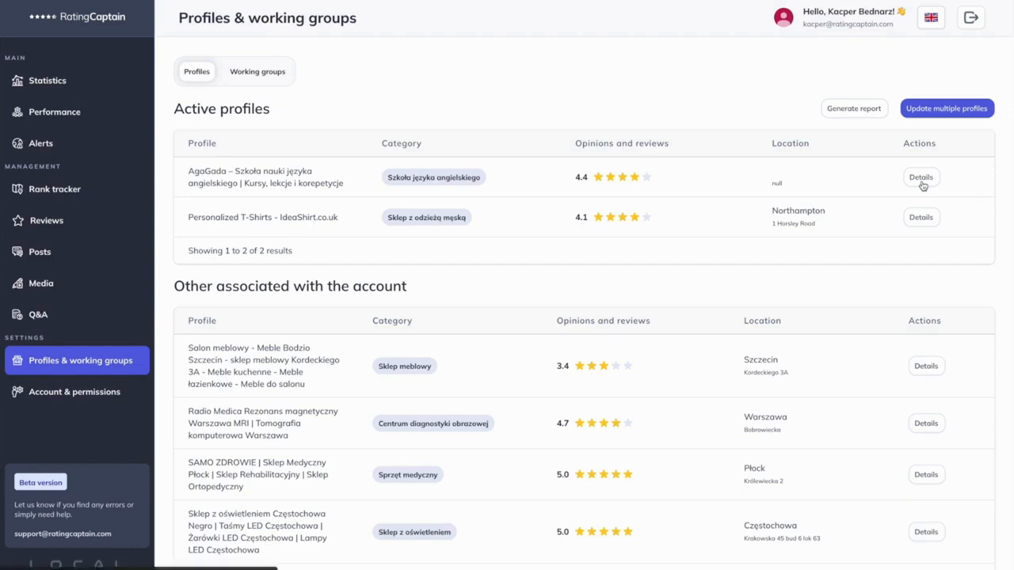
- Try to add a working group without a name or selected profiles, and return to the profile list
left_click(235, 72)
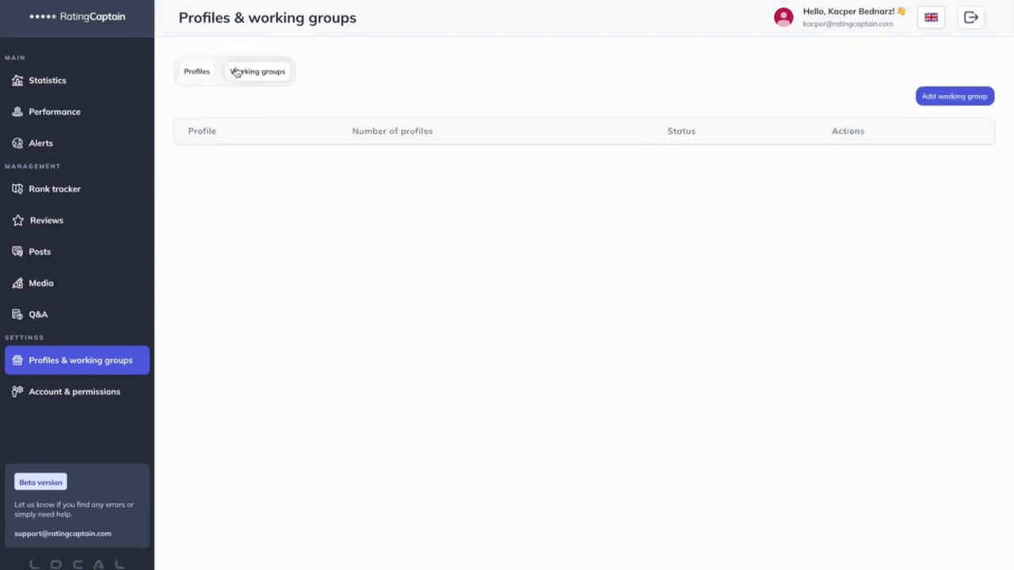
left_click(953, 97)
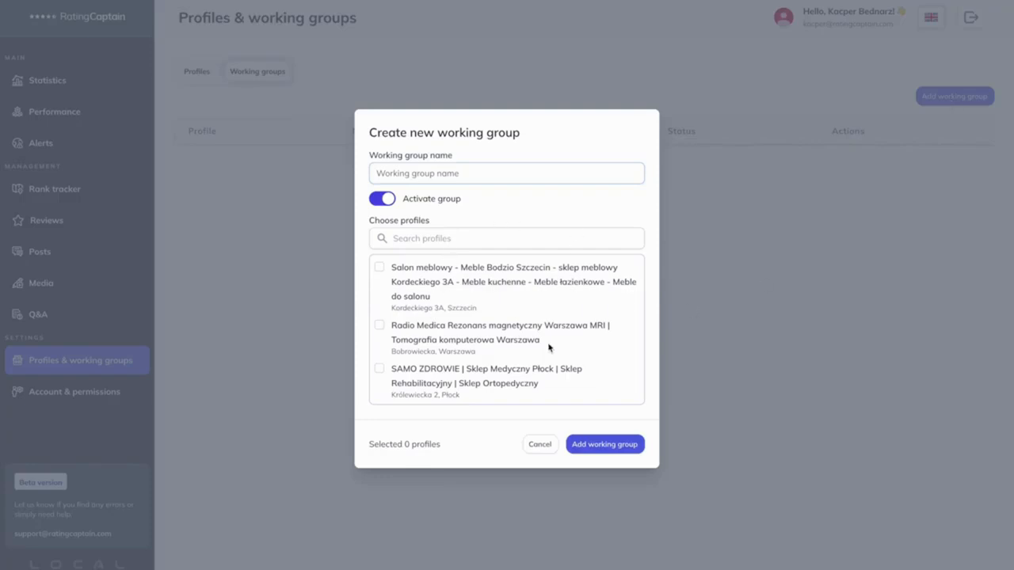
left_click(602, 441)
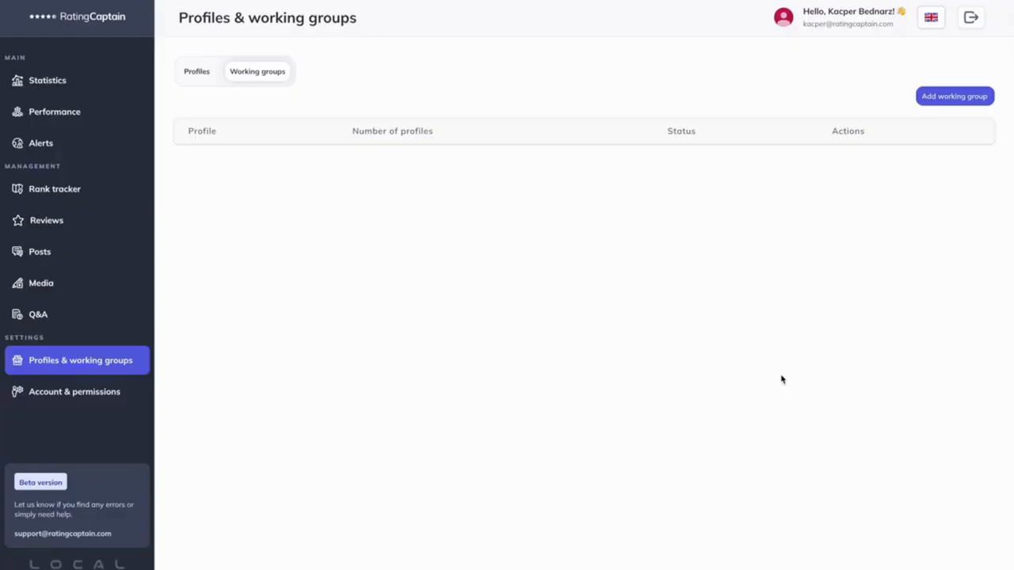
left_click(209, 77)
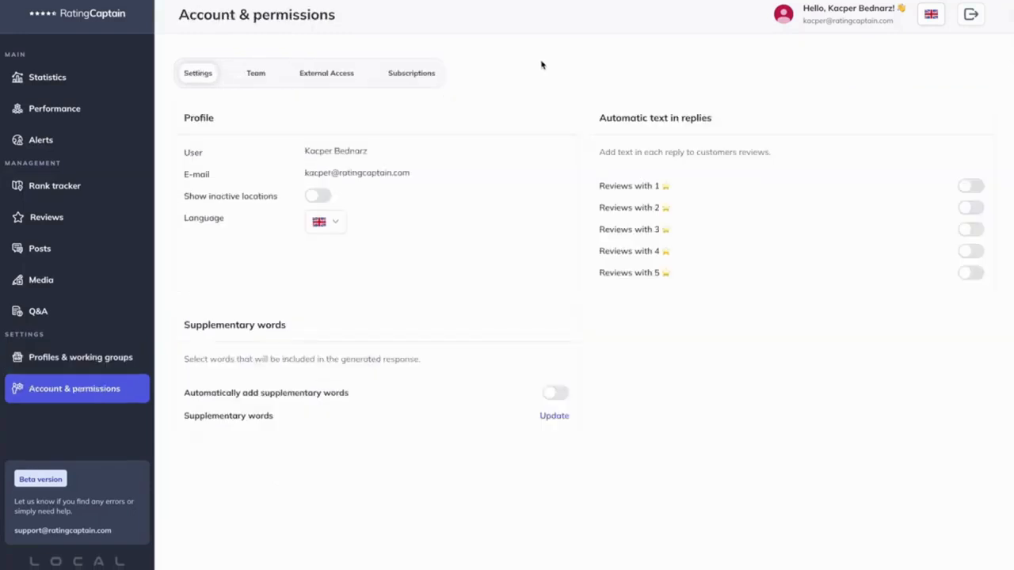
- Enable showing inactive locations in the account settings and try the automatic reply text option for two-star reviews
left_click(318, 197)
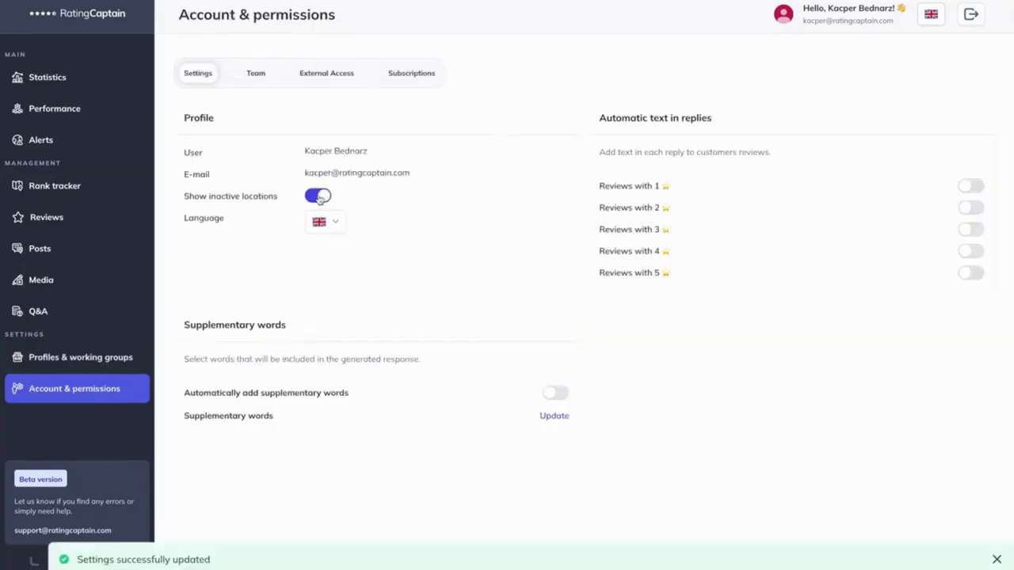
left_click(981, 210)
left_click(979, 212)
- Grant permission from an external email in the external access settings, choosing the Rating Captain SEO Google account
left_click(336, 77)
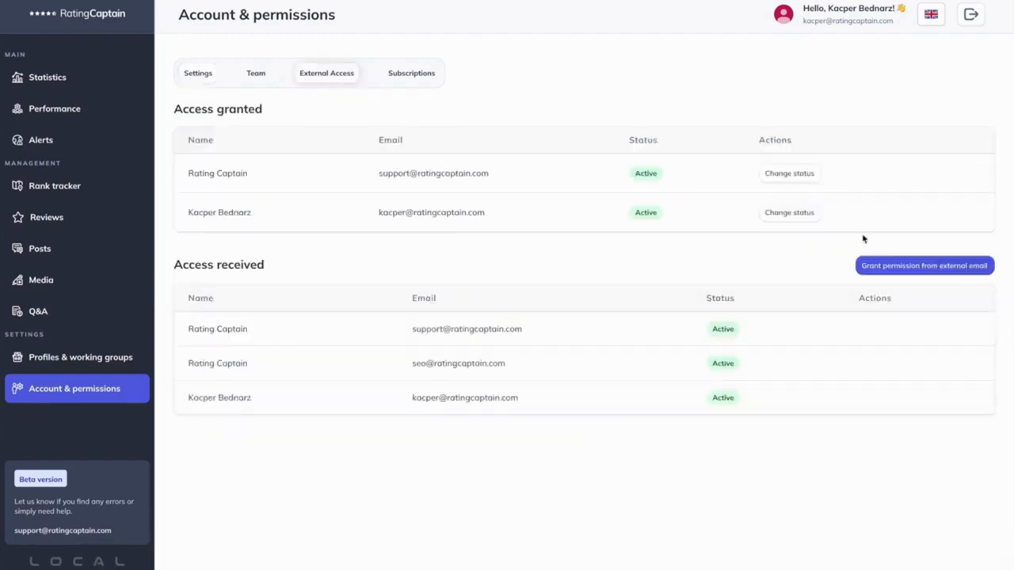
left_click(918, 267)
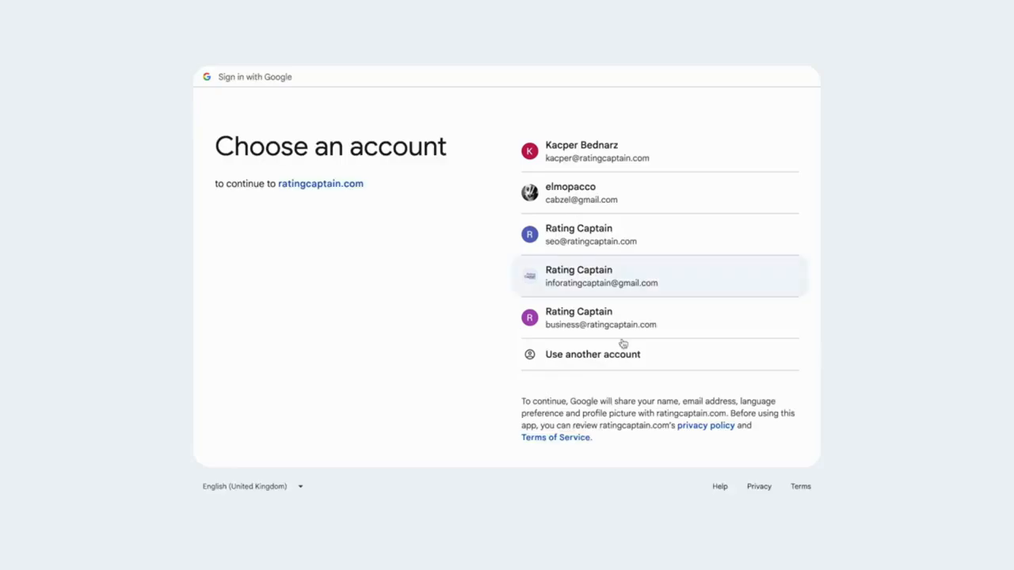
left_click(618, 230)
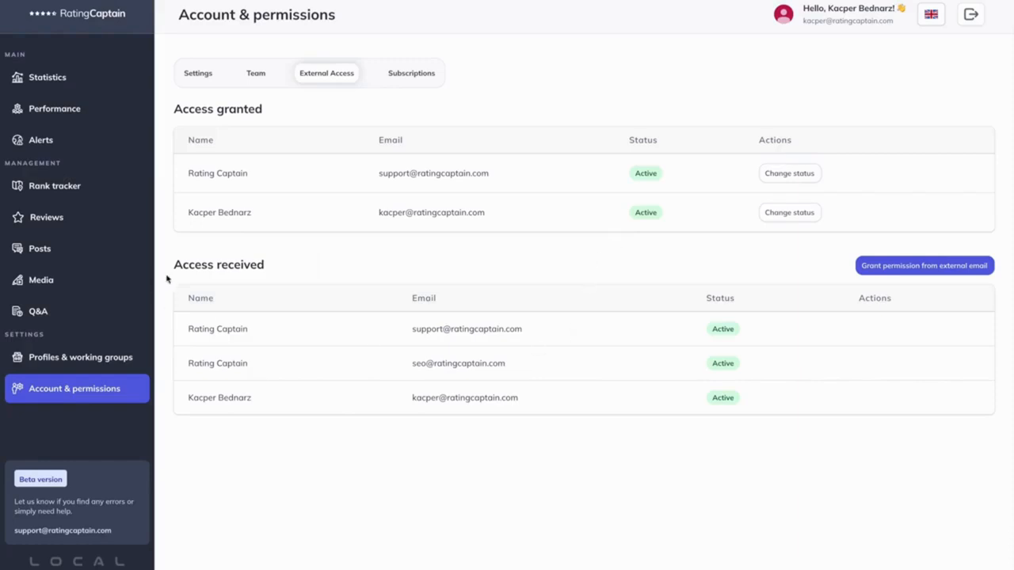
left_click_drag(166, 278, 264, 269)
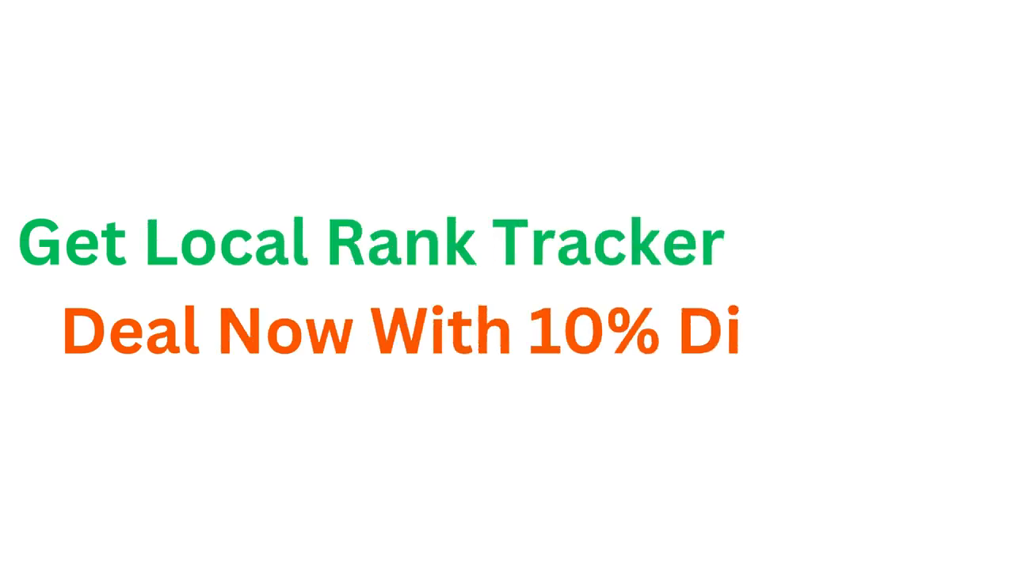